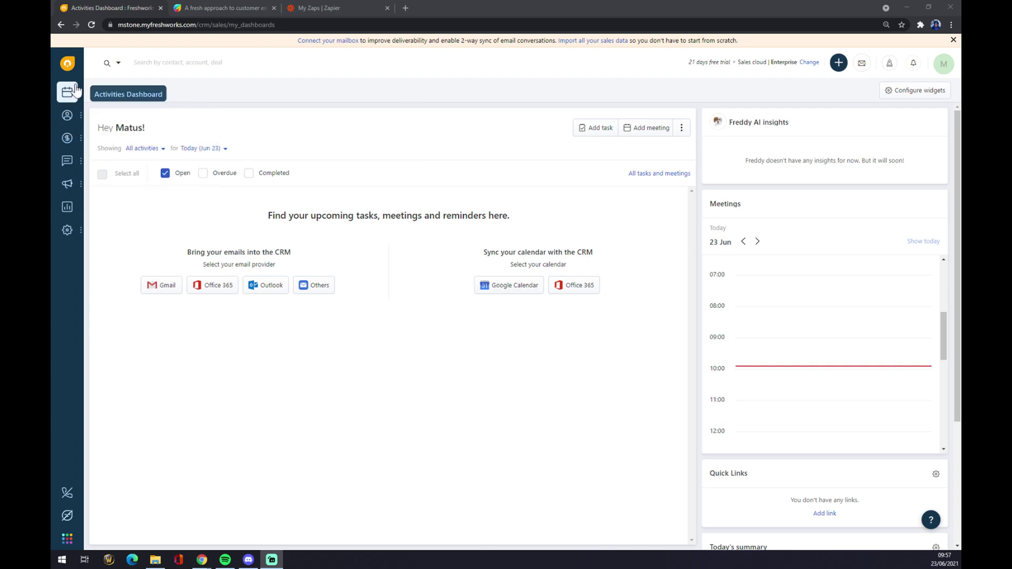
Step: On the freshworks.com homepage, switch the site to English (Europe), then back to North America English
{"action": "mouse_move", "coordinate": [74, 232]}
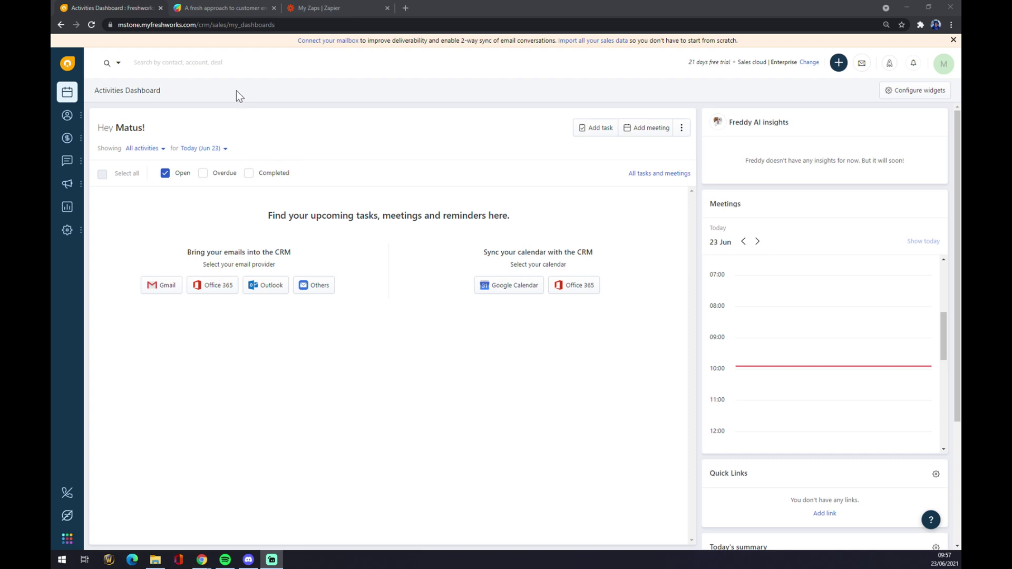
{"action": "left_click", "coordinate": [206, 7]}
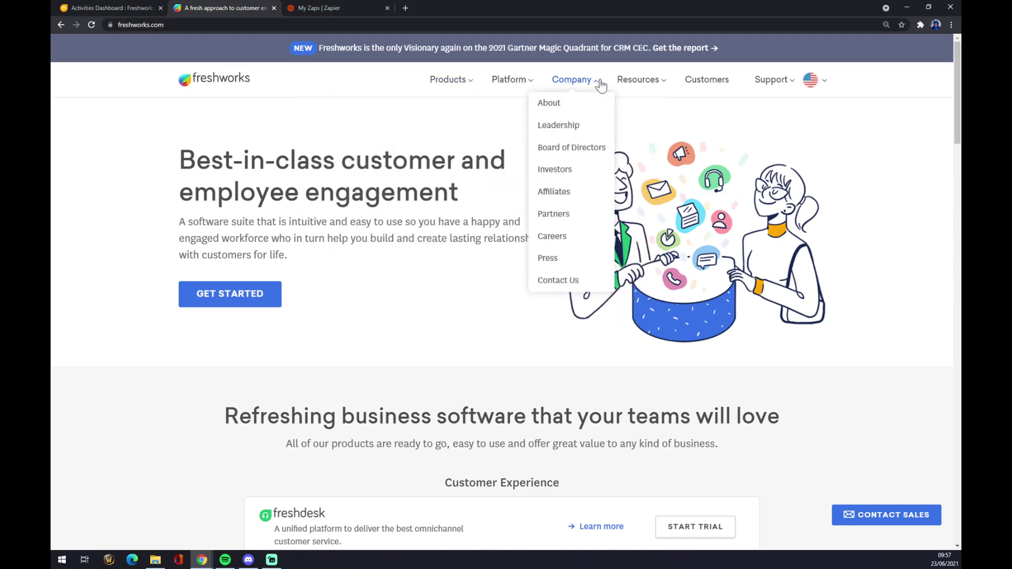
{"action": "mouse_move", "coordinate": [509, 80]}
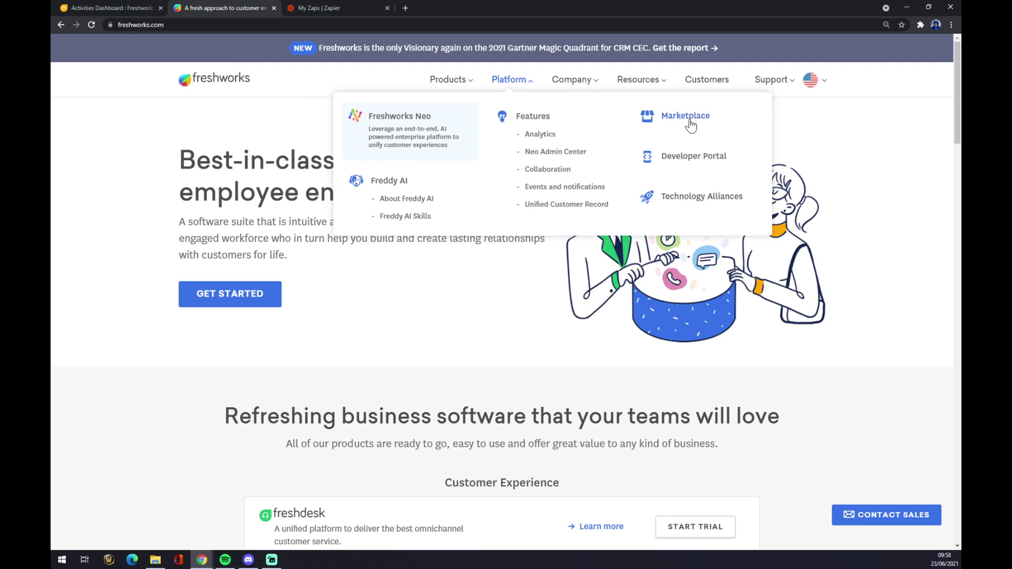
{"action": "mouse_move", "coordinate": [826, 83]}
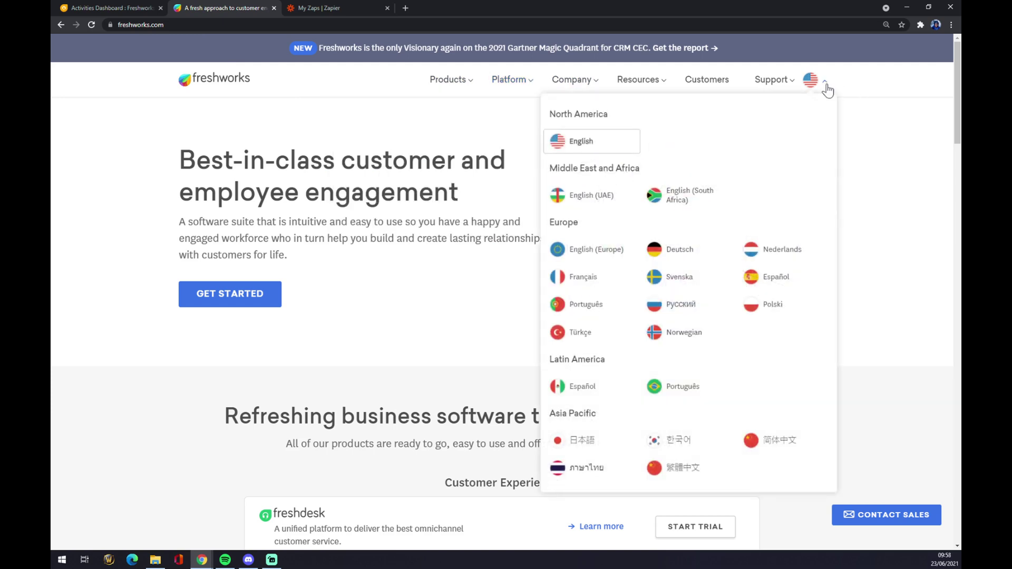
{"action": "left_click", "coordinate": [589, 257]}
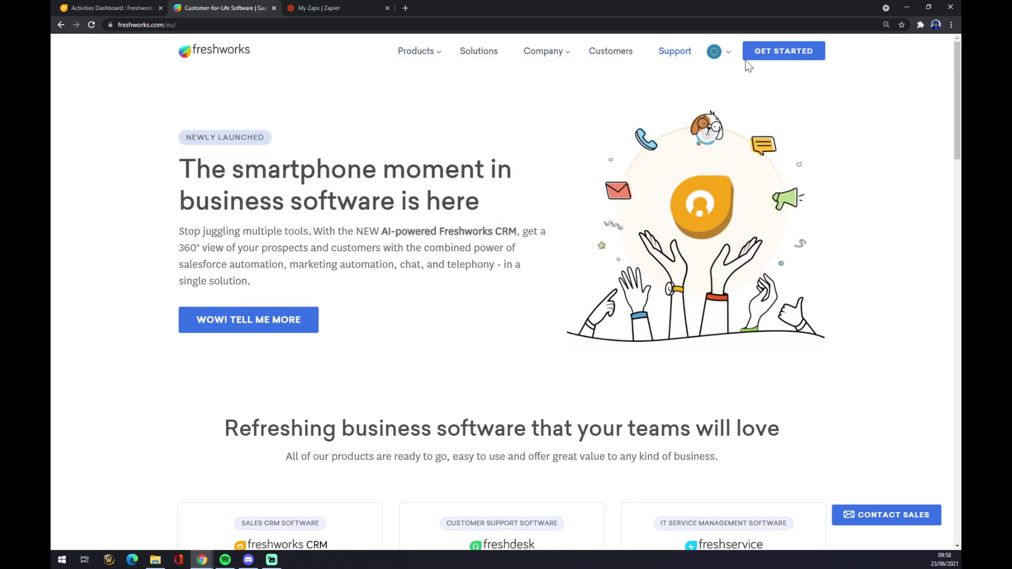
{"action": "mouse_move", "coordinate": [723, 58]}
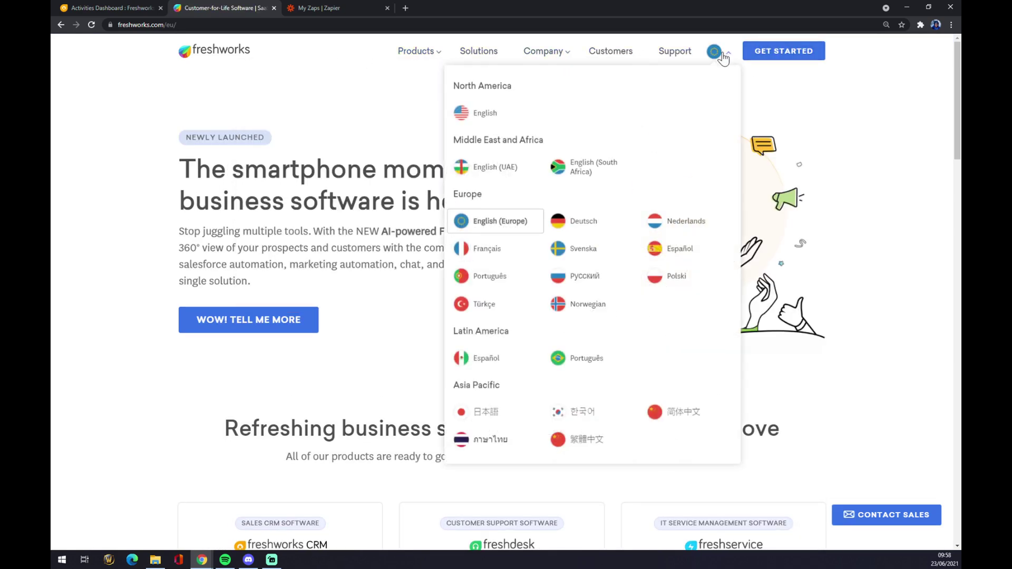
{"action": "left_click", "coordinate": [492, 106]}
Step: Open the Freshworks Marketplace's CRM, Sales & Marketing category
{"action": "mouse_move", "coordinate": [448, 51]}
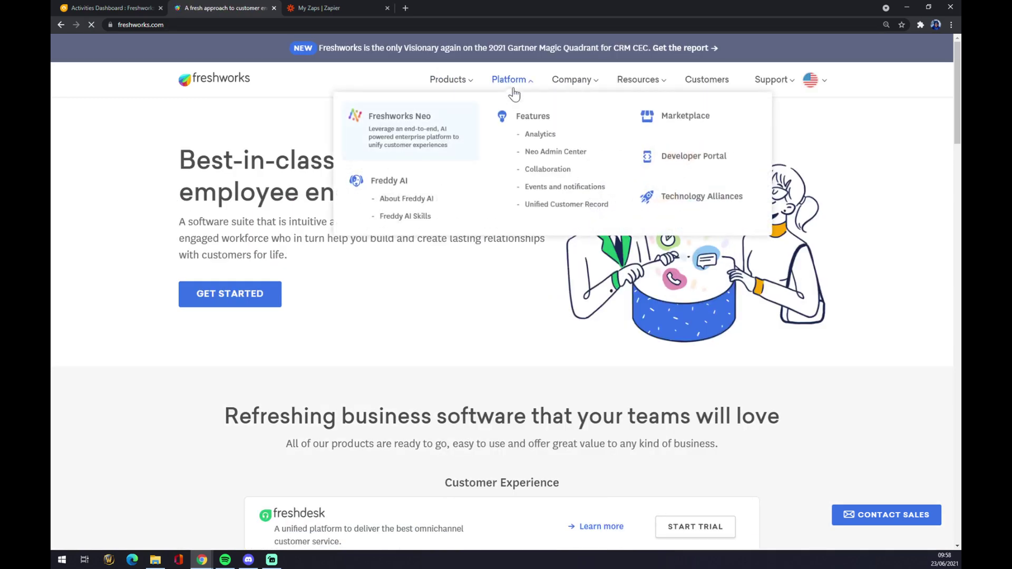
{"action": "left_click", "coordinate": [694, 117]}
{"action": "scroll", "coordinate": [342, 332], "scroll_direction": "down", "scroll_amount": 6}
{"action": "scroll", "coordinate": [240, 177], "scroll_direction": "up", "scroll_amount": 1}
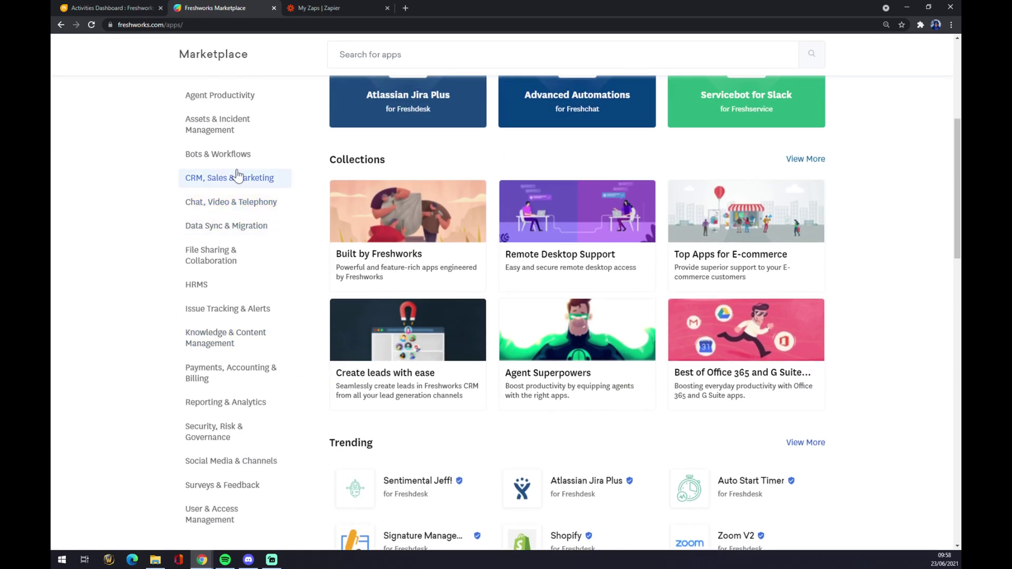
{"action": "left_click", "coordinate": [246, 183]}
Step: Scroll down to the Freshworks CRM apps and highlight the section heading
{"action": "scroll", "coordinate": [280, 339], "scroll_direction": "down", "scroll_amount": 2}
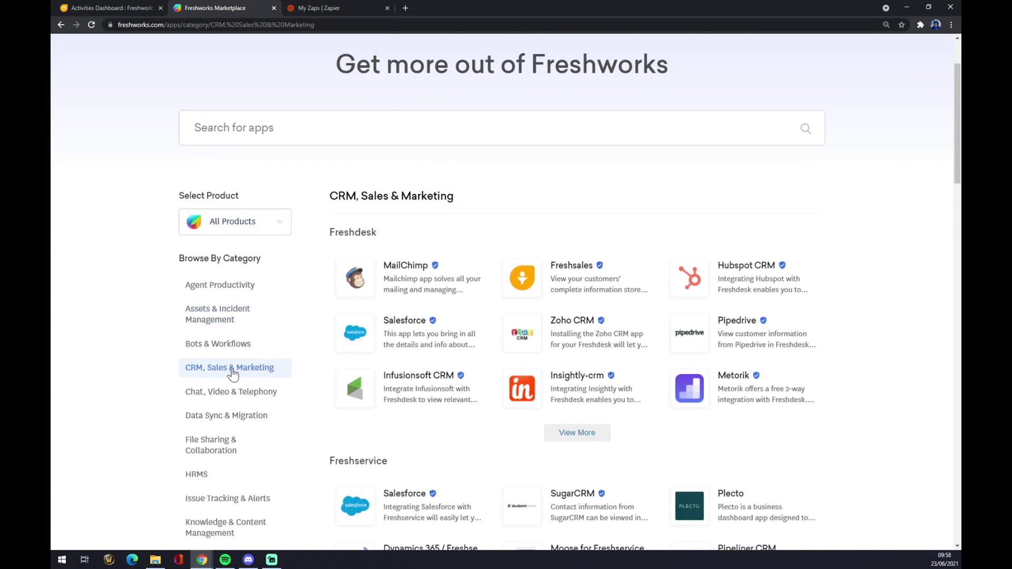
{"action": "scroll", "coordinate": [233, 373], "scroll_direction": "down", "scroll_amount": 6}
{"action": "scroll", "coordinate": [593, 268], "scroll_direction": "down", "scroll_amount": 18}
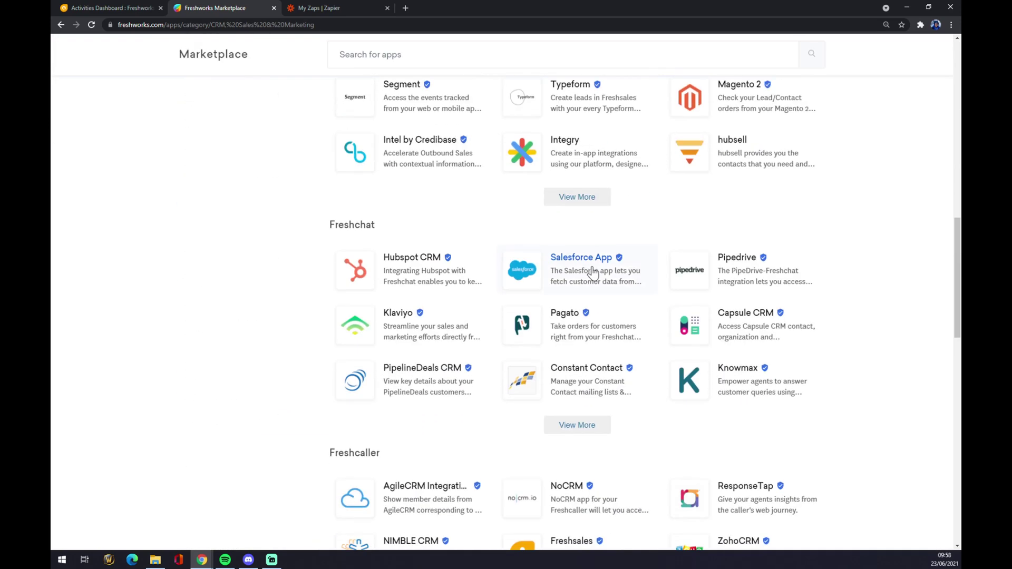
{"action": "left_click", "coordinate": [569, 311]}
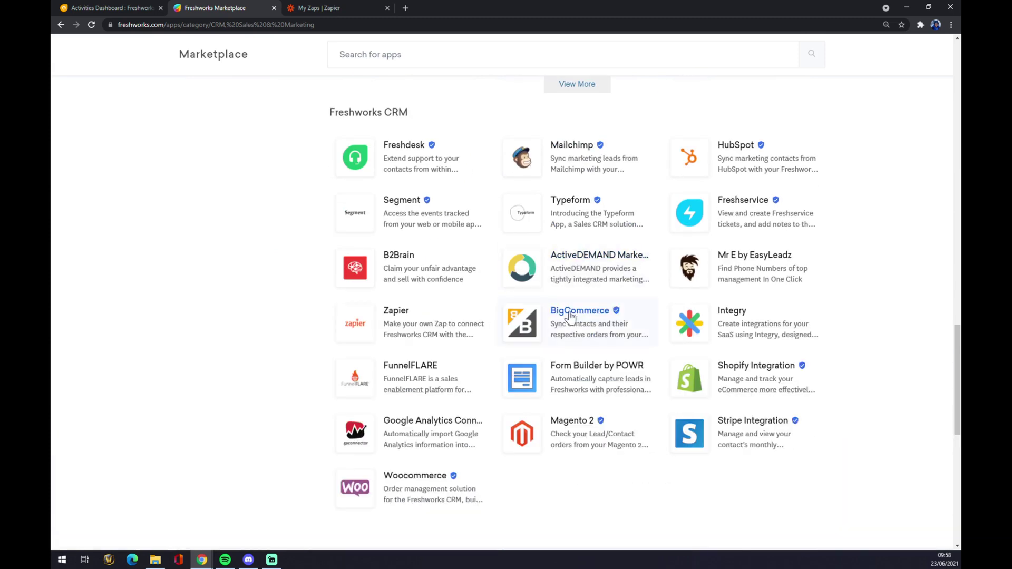
{"action": "left_click_drag", "start_coordinate": [325, 122], "coordinate": [428, 118]}
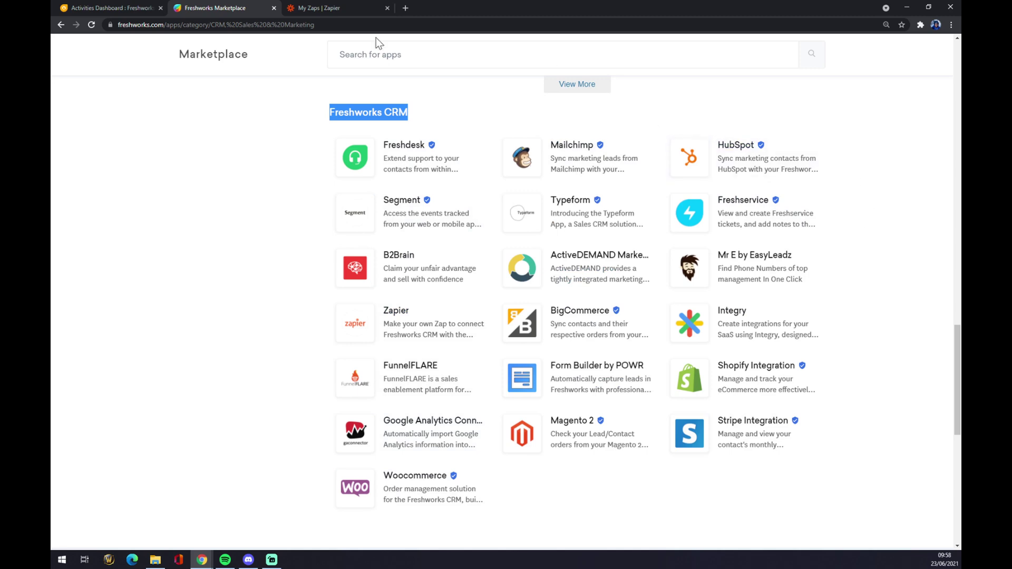
Step: From the My Zaps list, start a new zap with MAKE A ZAP
{"action": "left_click", "coordinate": [316, 9]}
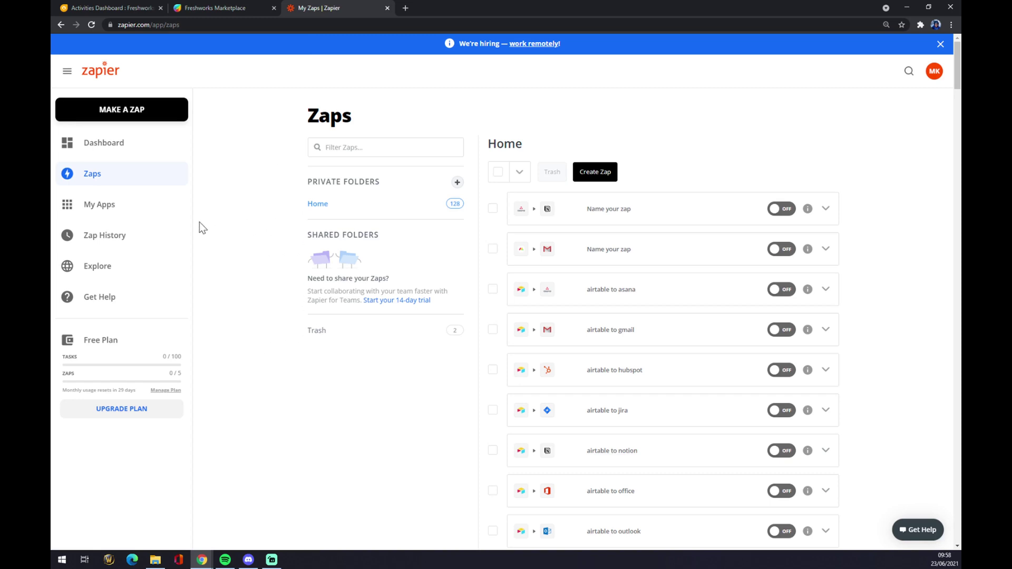
{"action": "left_click", "coordinate": [114, 121]}
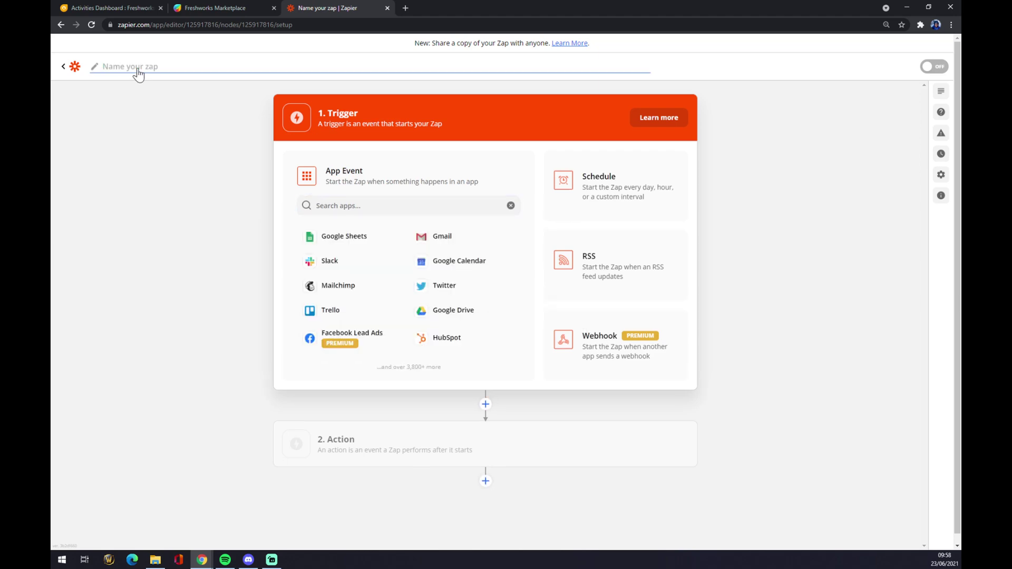
Step: Name the zap 'freshworks to salesforce'
{"action": "left_click", "coordinate": [138, 72]}
{"action": "type", "text": "freshworks to salesforce"}
{"action": "key", "text": "Return"}
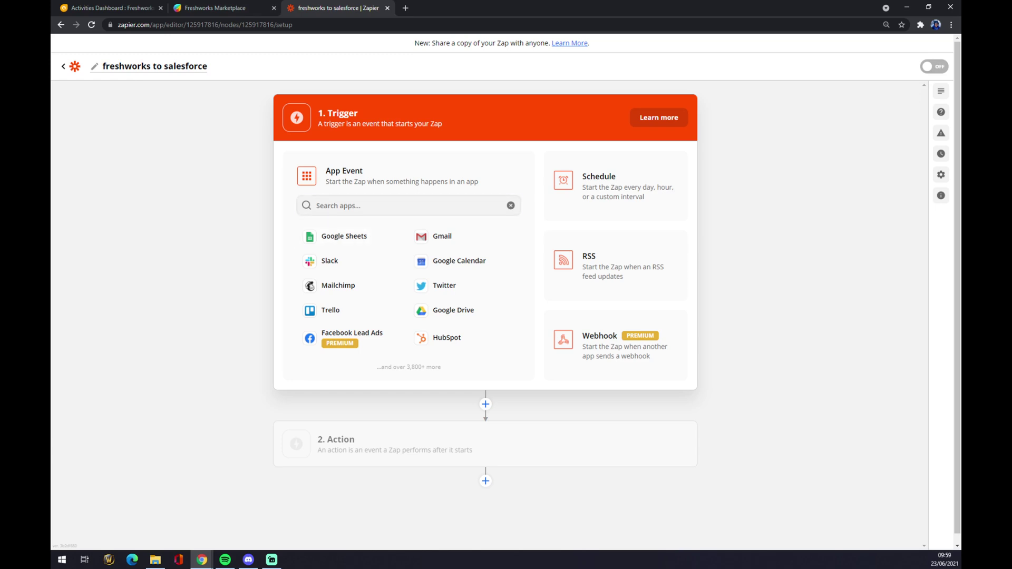
Step: Search 'fresh' and choose Freshworks CRM as the trigger app
{"action": "left_click", "coordinate": [368, 205]}
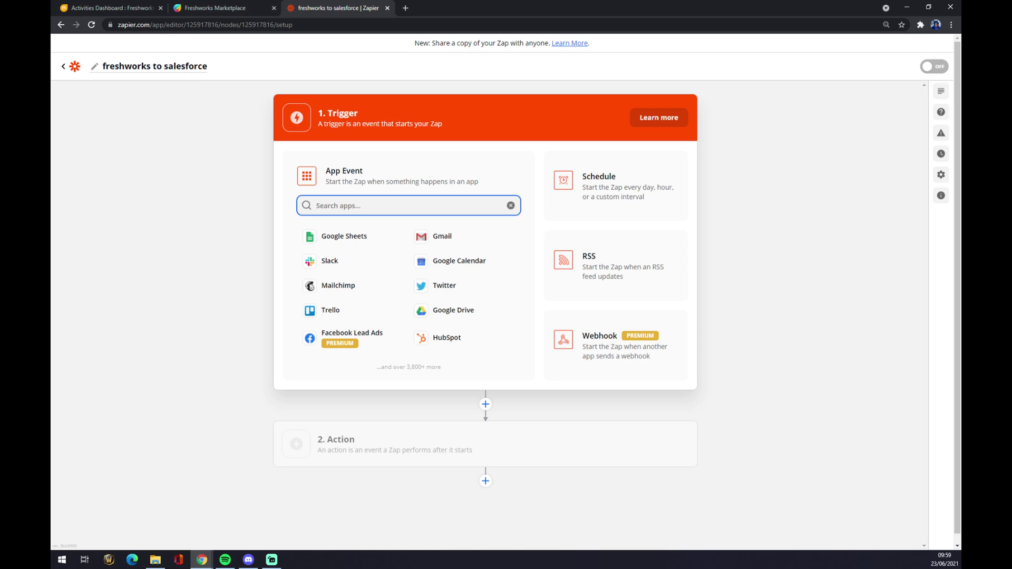
{"action": "type", "text": "fresh"}
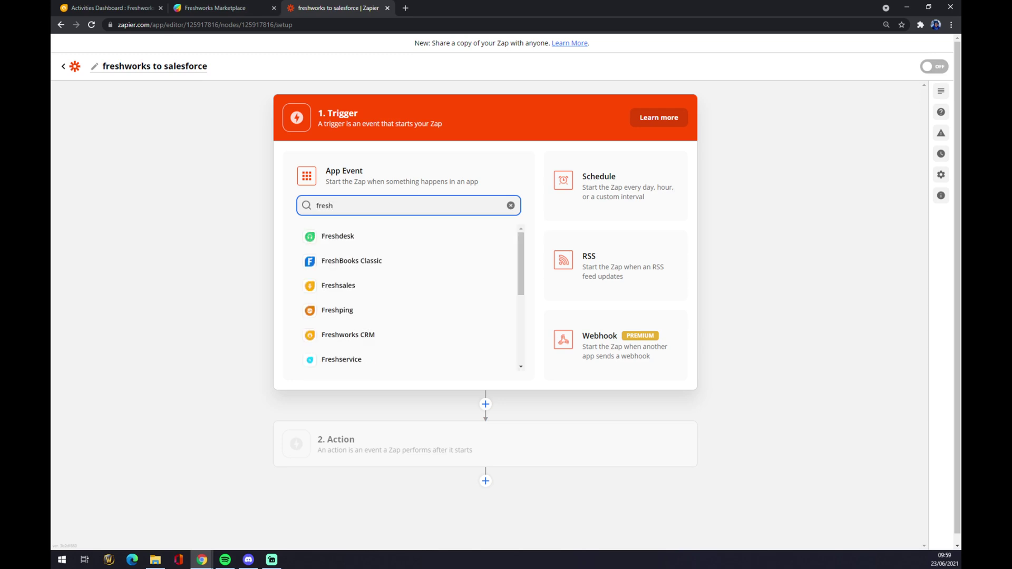
{"action": "left_click", "coordinate": [369, 337]}
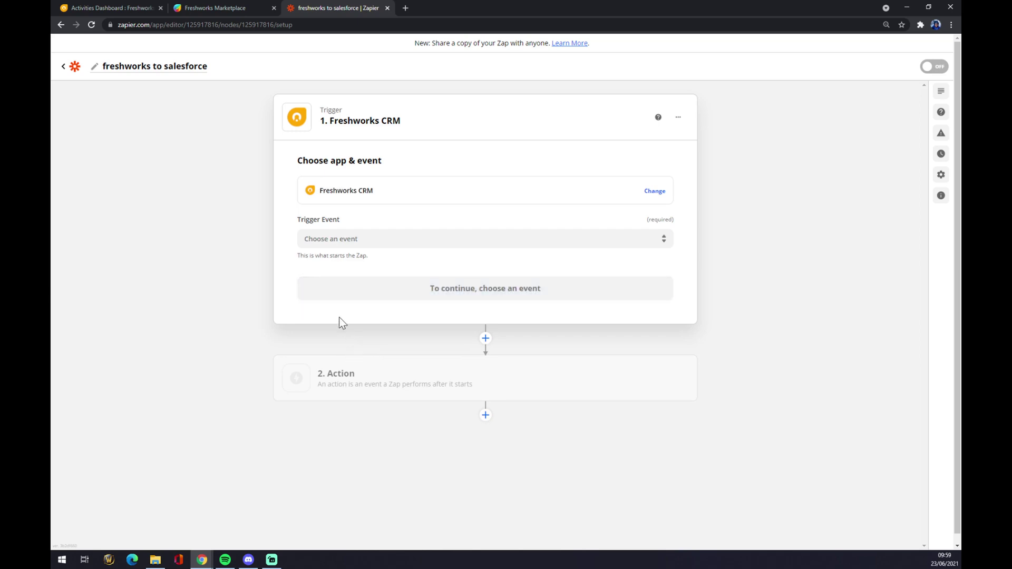
Step: Set the trigger event to New Contact and connect the existing Freshworks CRM account
{"action": "left_click", "coordinate": [305, 238]}
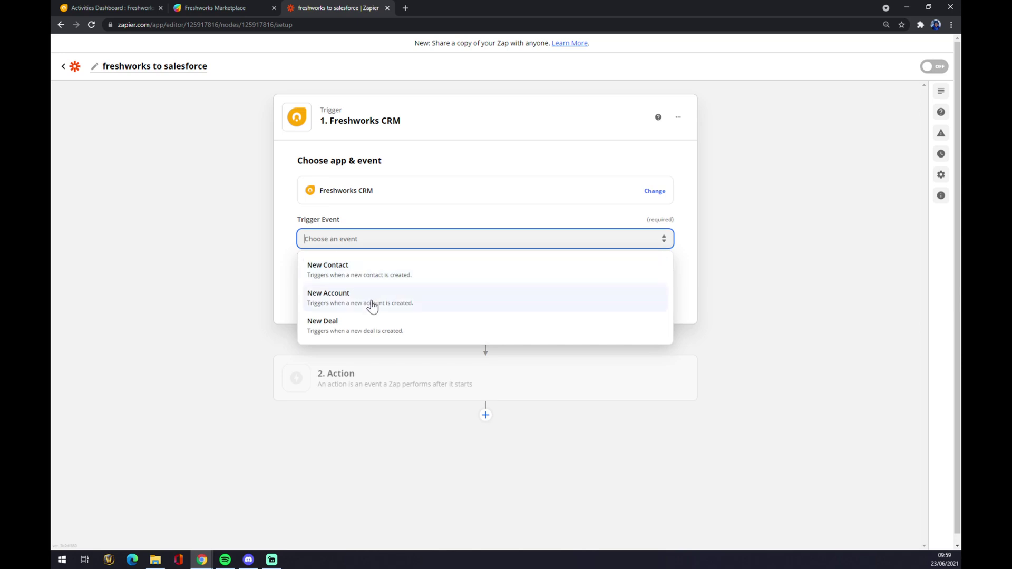
{"action": "left_click", "coordinate": [336, 276]}
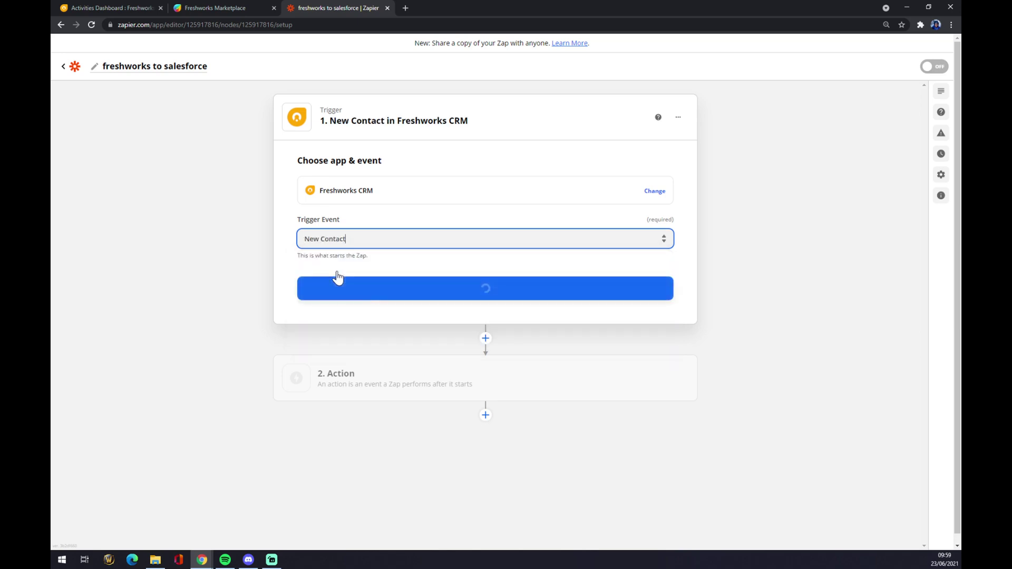
{"action": "left_click", "coordinate": [379, 293]}
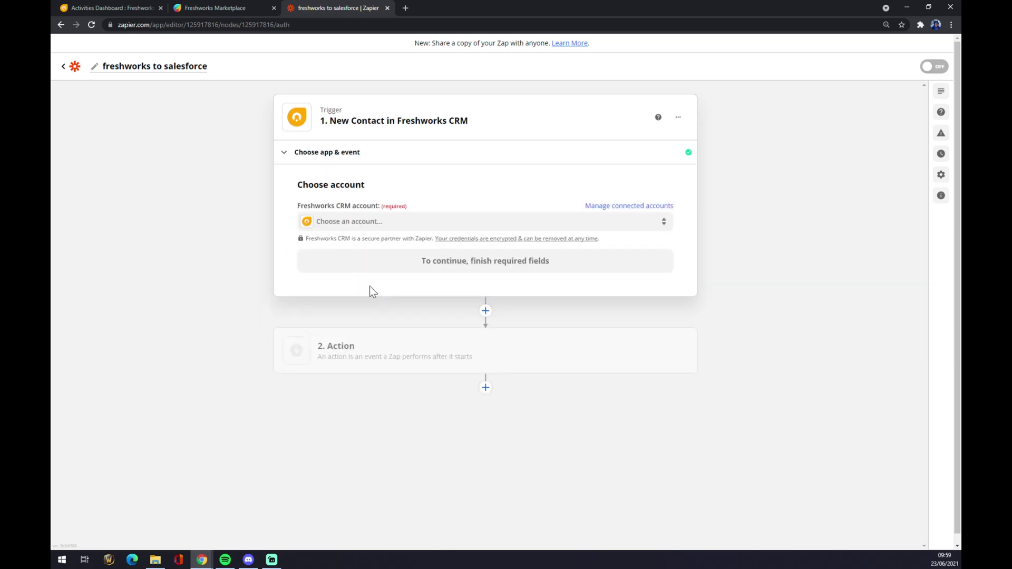
{"action": "left_click", "coordinate": [349, 223]}
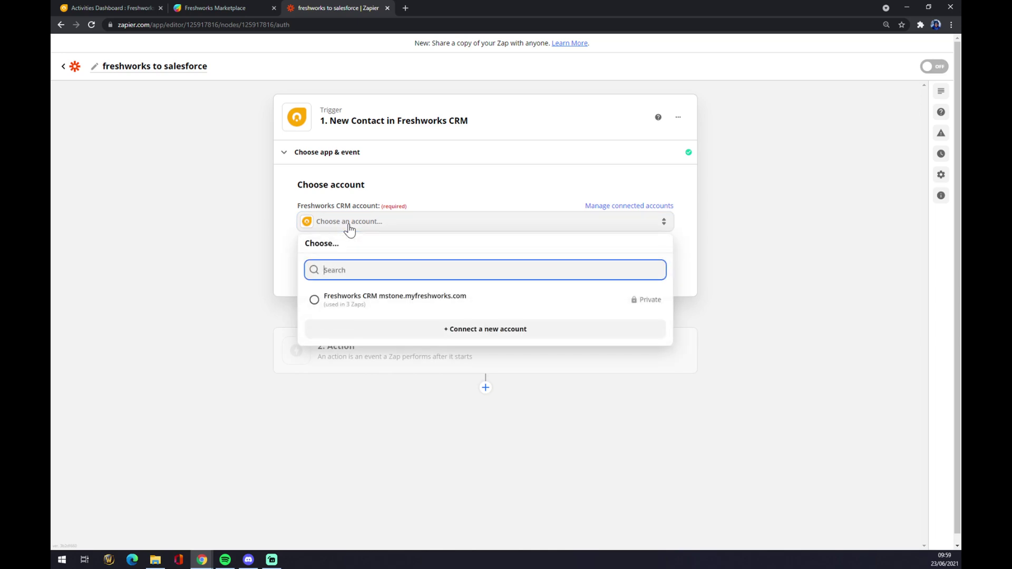
{"action": "left_click", "coordinate": [367, 307]}
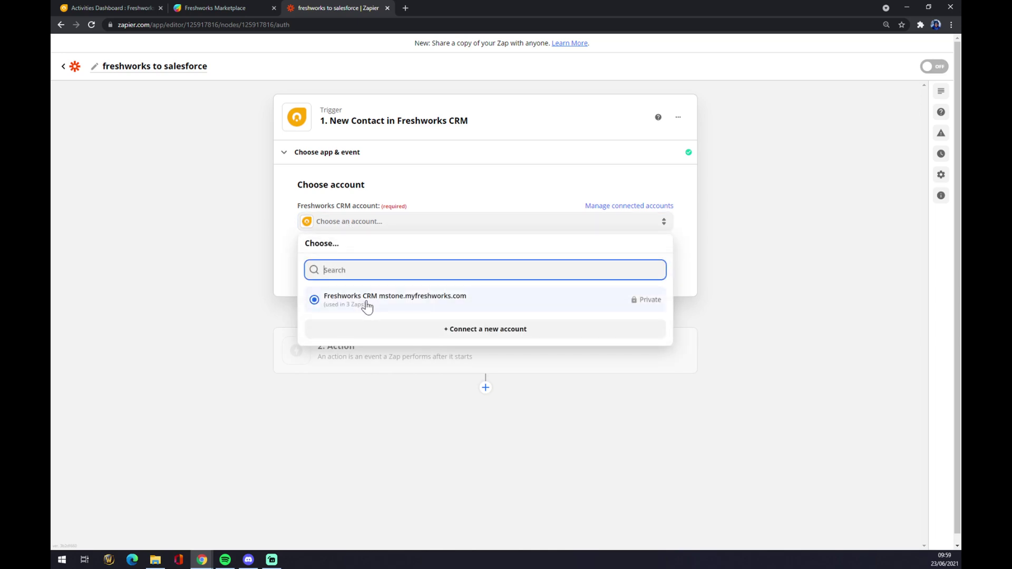
{"action": "left_click", "coordinate": [368, 307]}
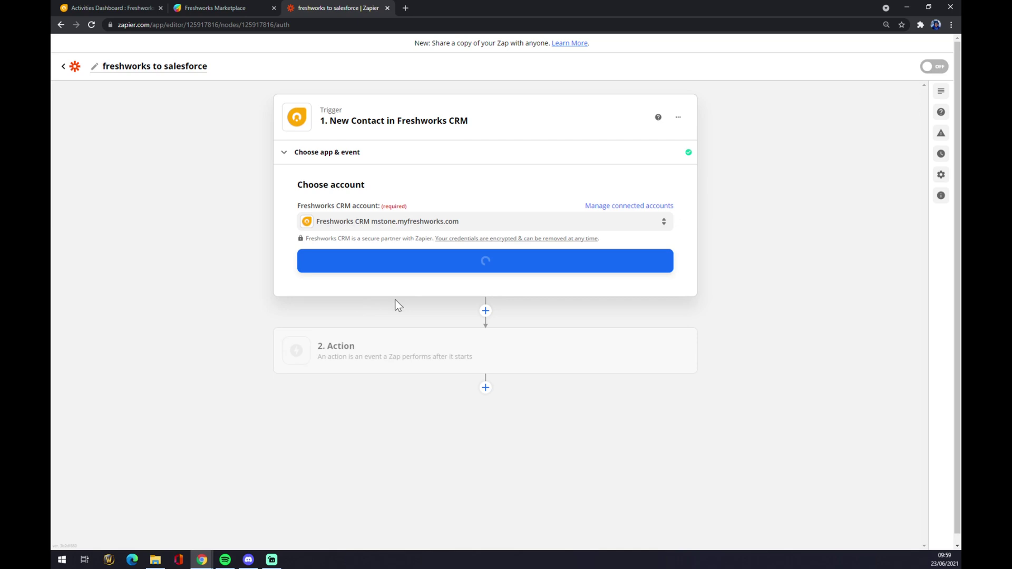
{"action": "left_click", "coordinate": [446, 268]}
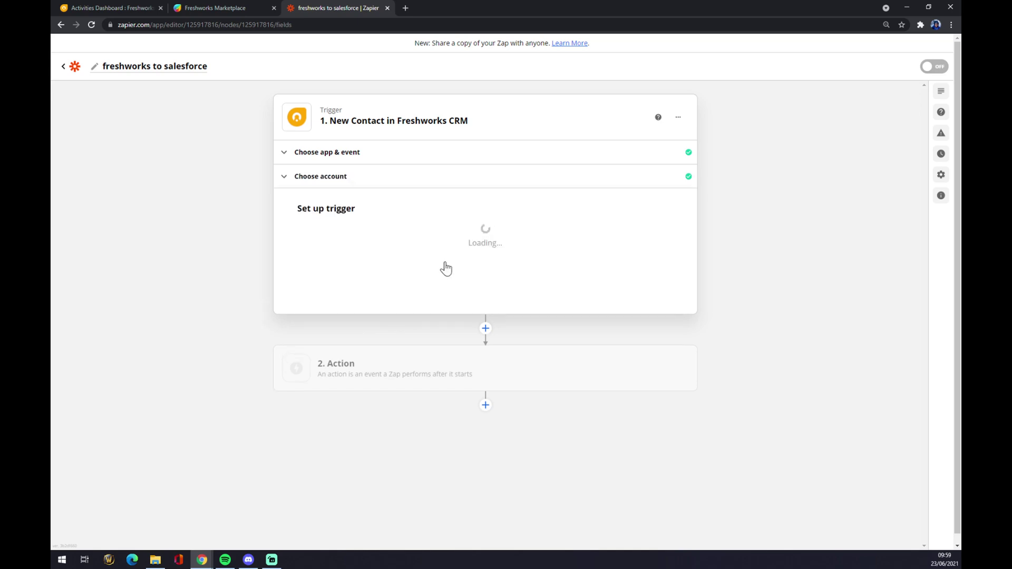
Step: Set the trigger's Filter Name to My Contacts
{"action": "left_click", "coordinate": [318, 245]}
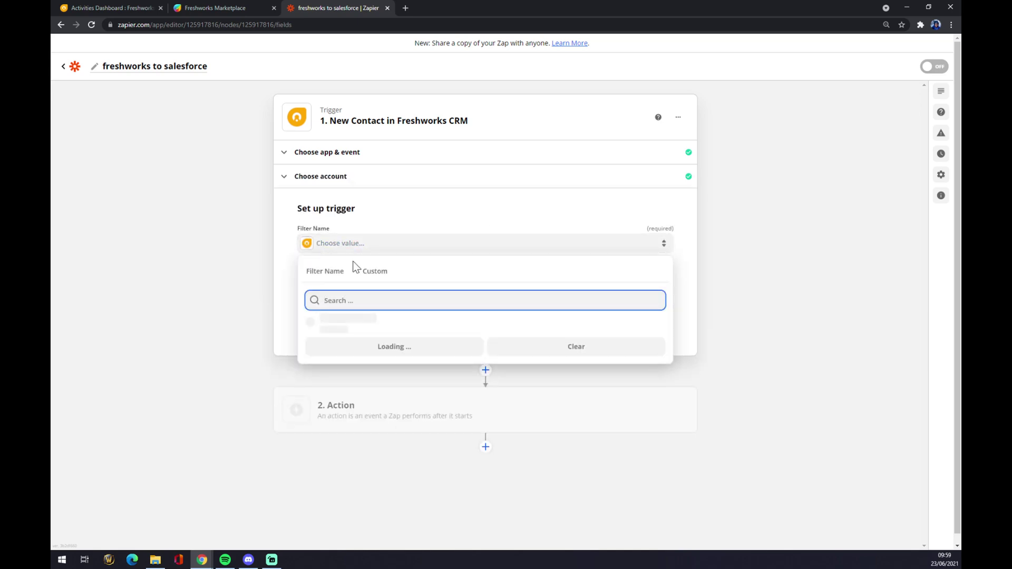
{"action": "scroll", "coordinate": [378, 420], "scroll_direction": "down", "scroll_amount": 5}
{"action": "scroll", "coordinate": [375, 413], "scroll_direction": "up", "scroll_amount": 5}
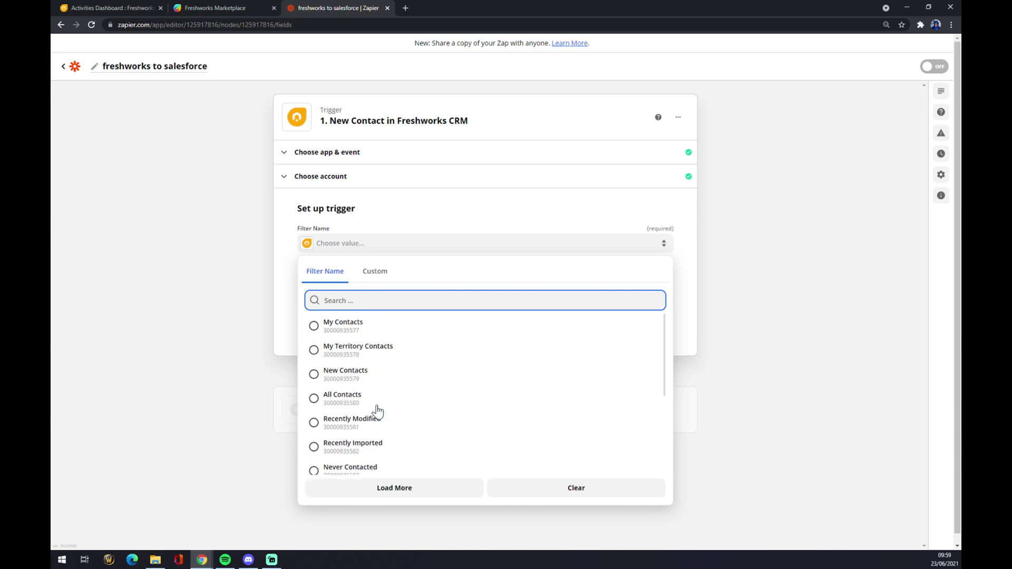
{"action": "left_click", "coordinate": [348, 326]}
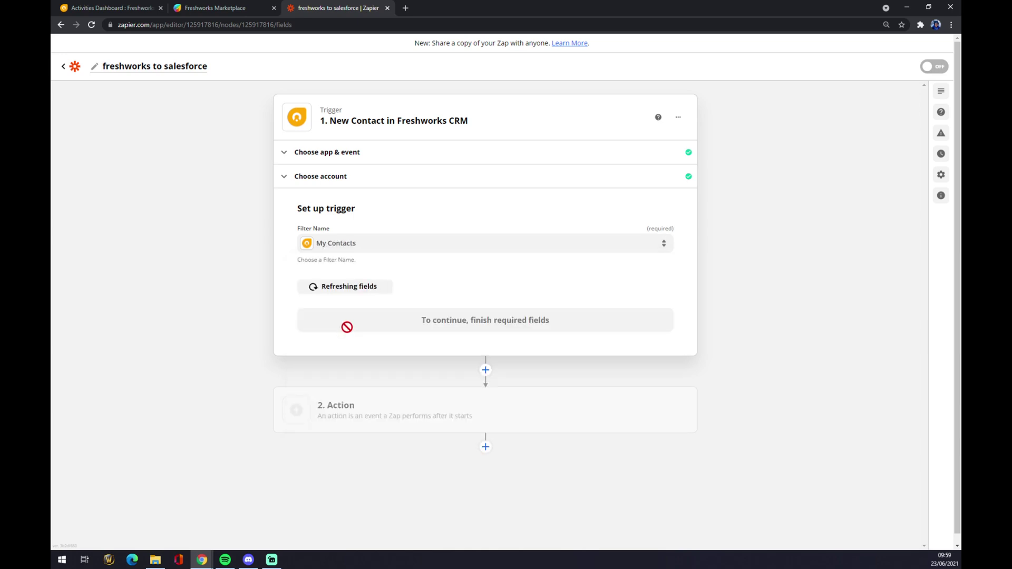
Step: Finish the trigger and add a Salesforce action with the Create Record event
{"action": "left_click", "coordinate": [445, 328]}
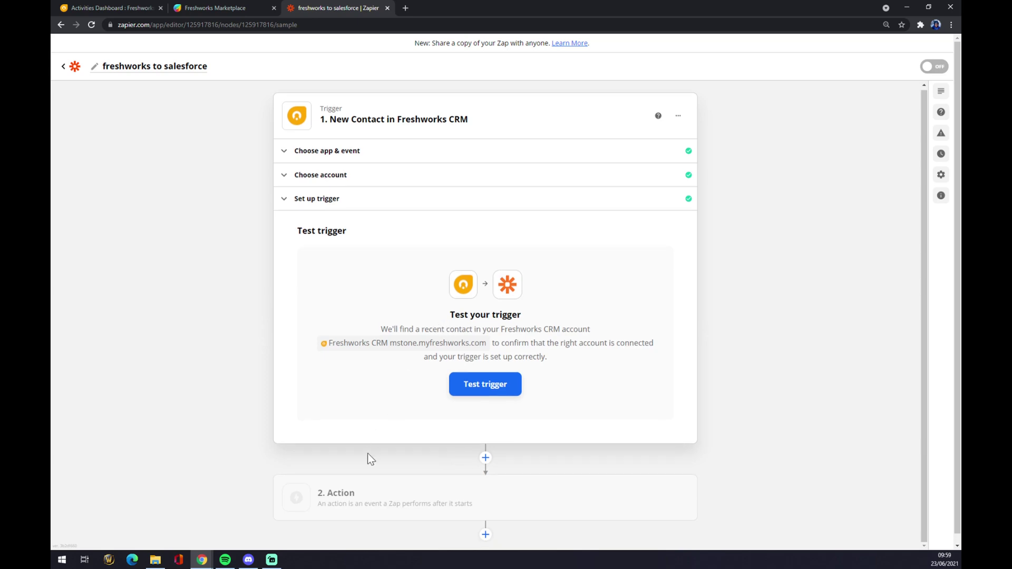
{"action": "left_click", "coordinate": [360, 497]}
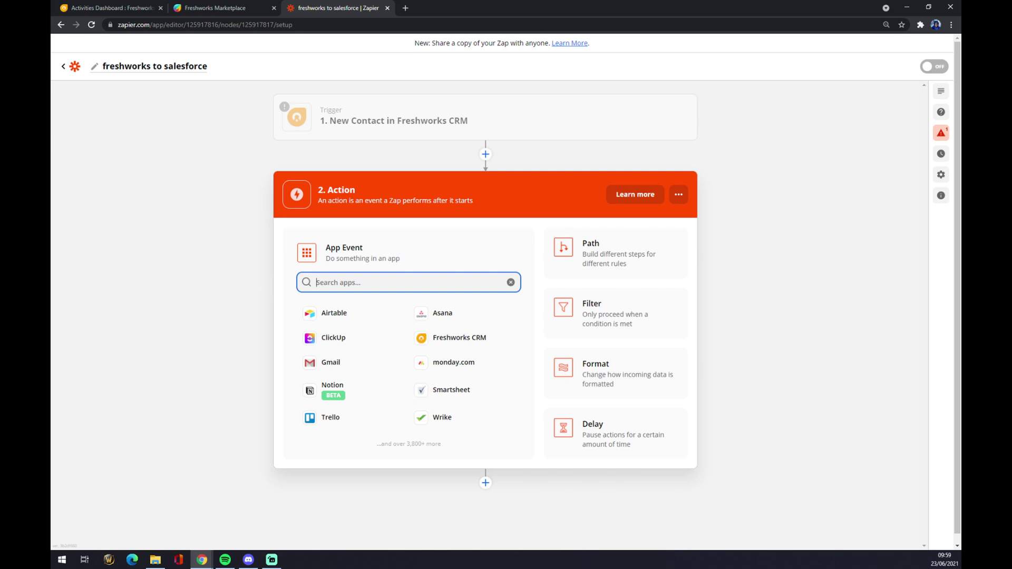
{"action": "type", "text": "sales"}
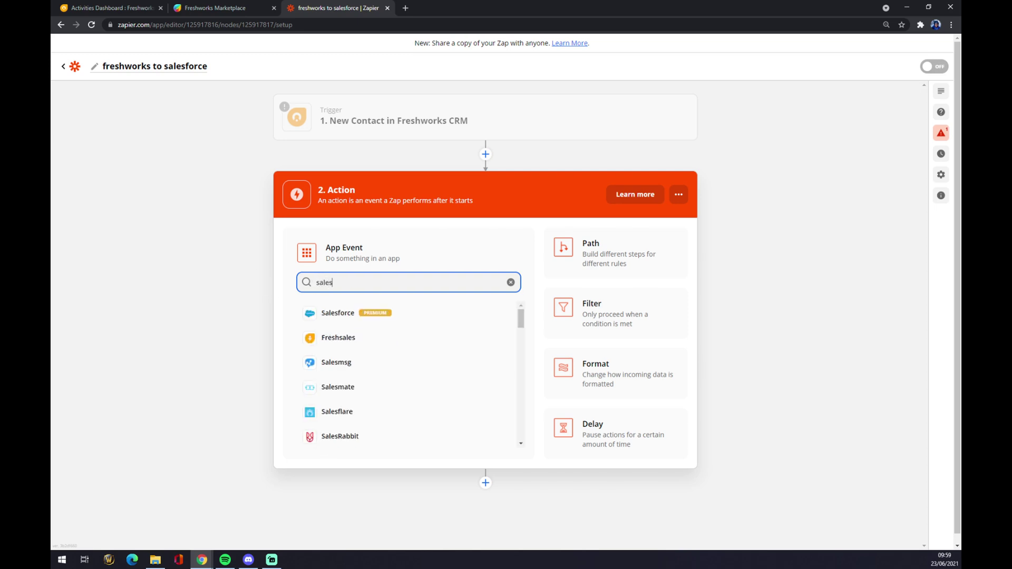
{"action": "left_click", "coordinate": [335, 323]}
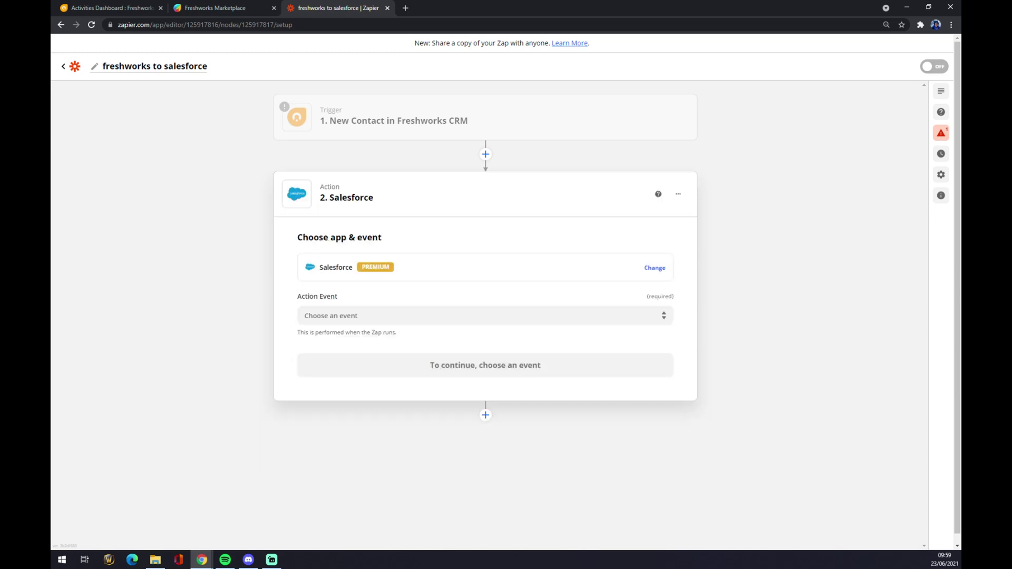
{"action": "left_click", "coordinate": [365, 343]}
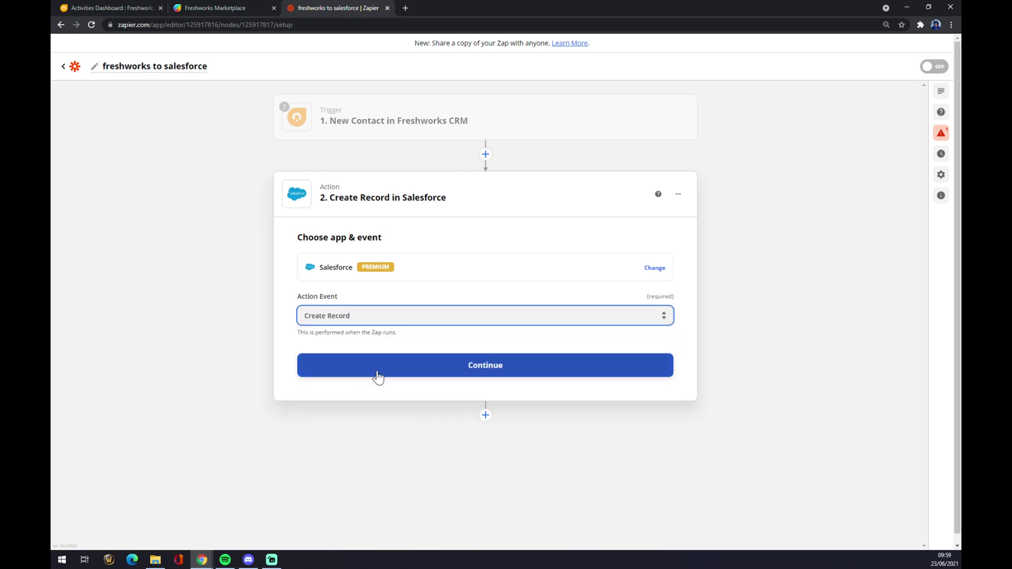
{"action": "left_click", "coordinate": [377, 373]}
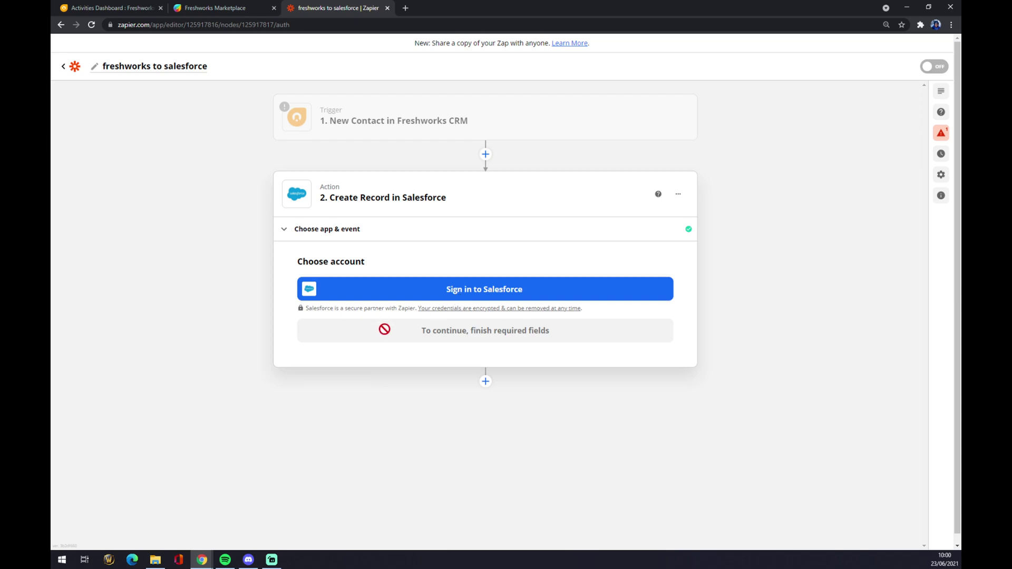
Step: Change the Salesforce action event from Create Record to Add Lead to Campaign
{"action": "left_click", "coordinate": [319, 231]}
{"action": "left_click", "coordinate": [332, 316]}
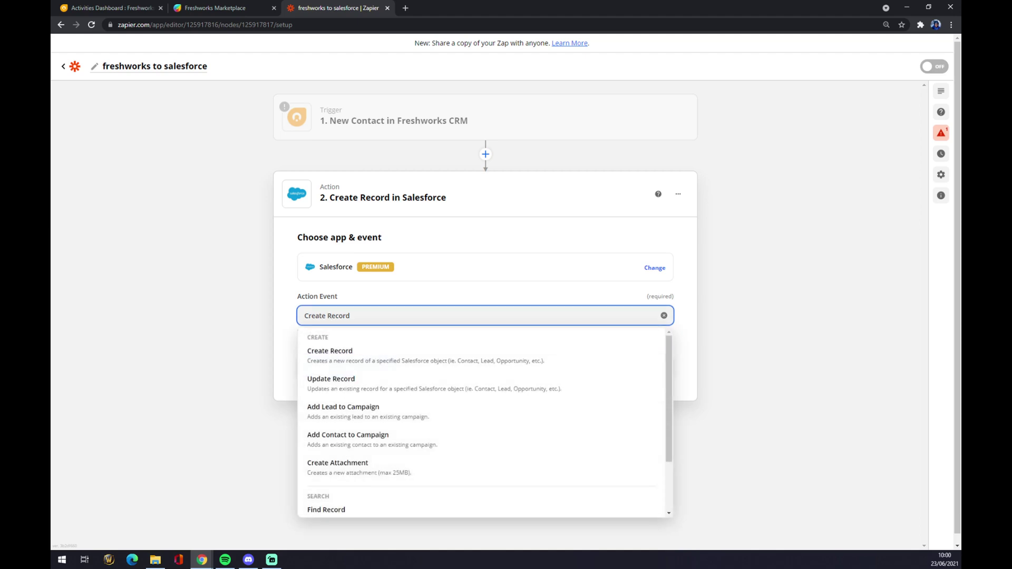
{"action": "scroll", "coordinate": [388, 397], "scroll_direction": "down", "scroll_amount": 3}
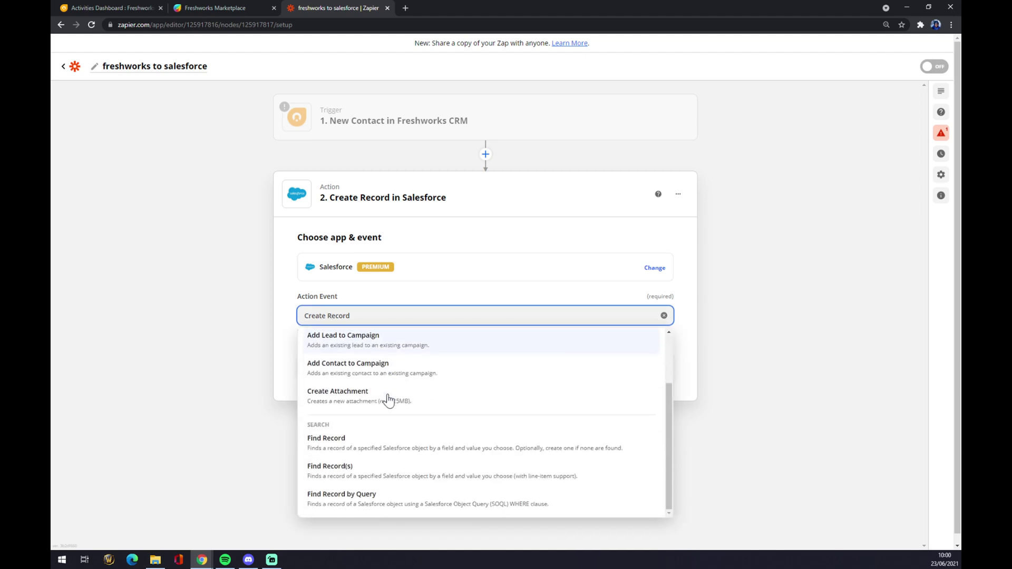
{"action": "scroll", "coordinate": [388, 400], "scroll_direction": "up", "scroll_amount": 3}
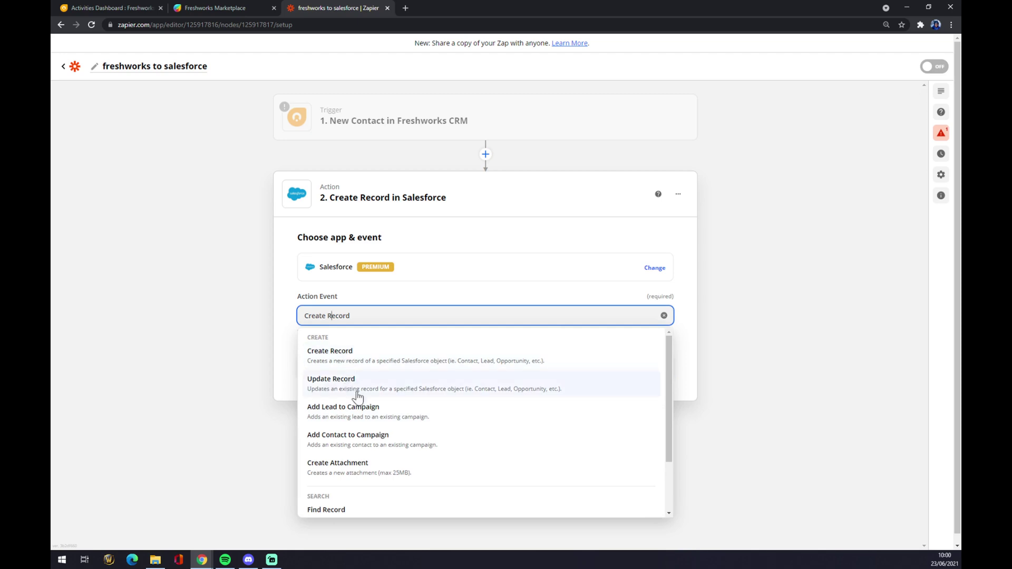
{"action": "left_click", "coordinate": [388, 414]}
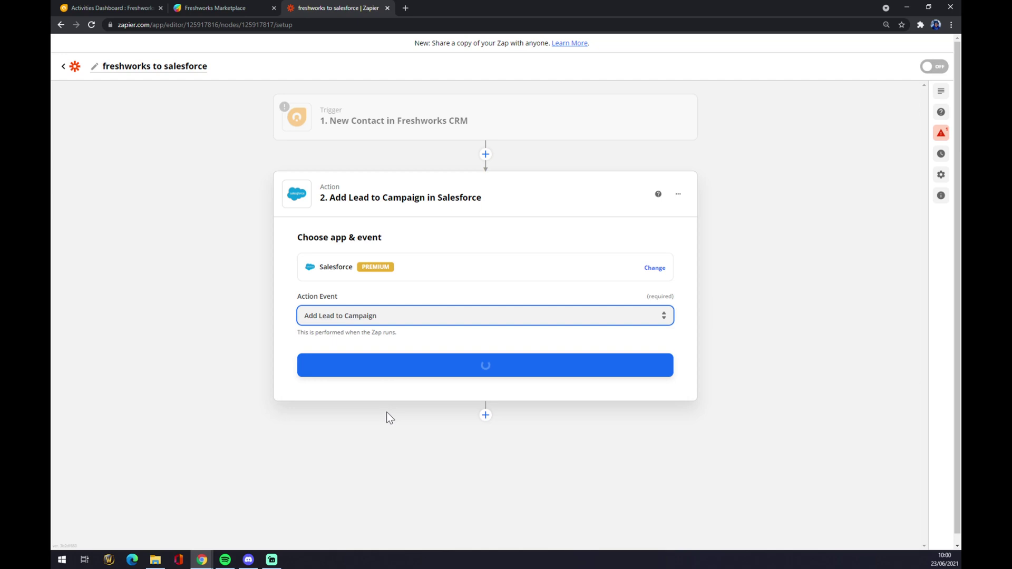
{"action": "left_click", "coordinate": [475, 374]}
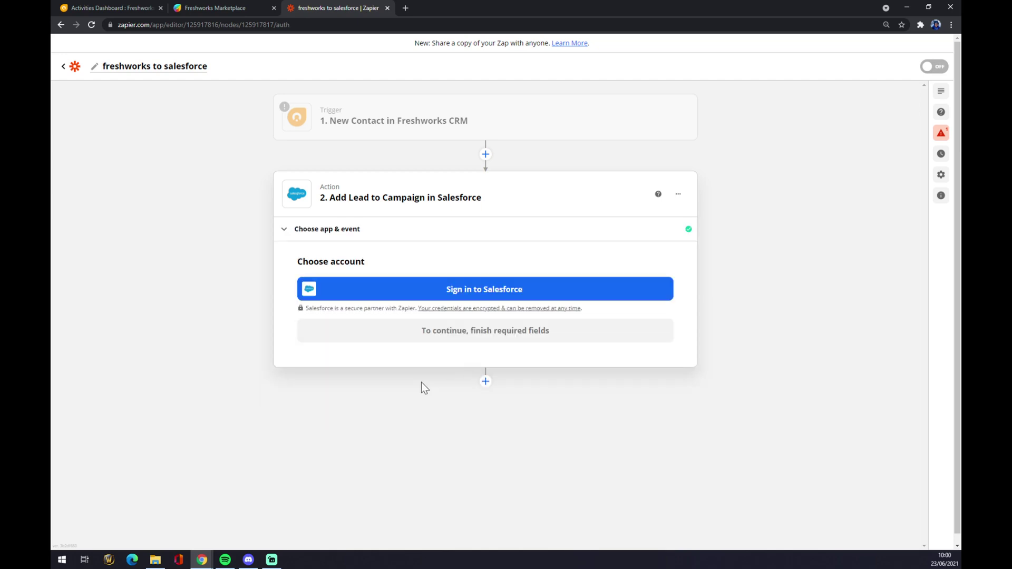